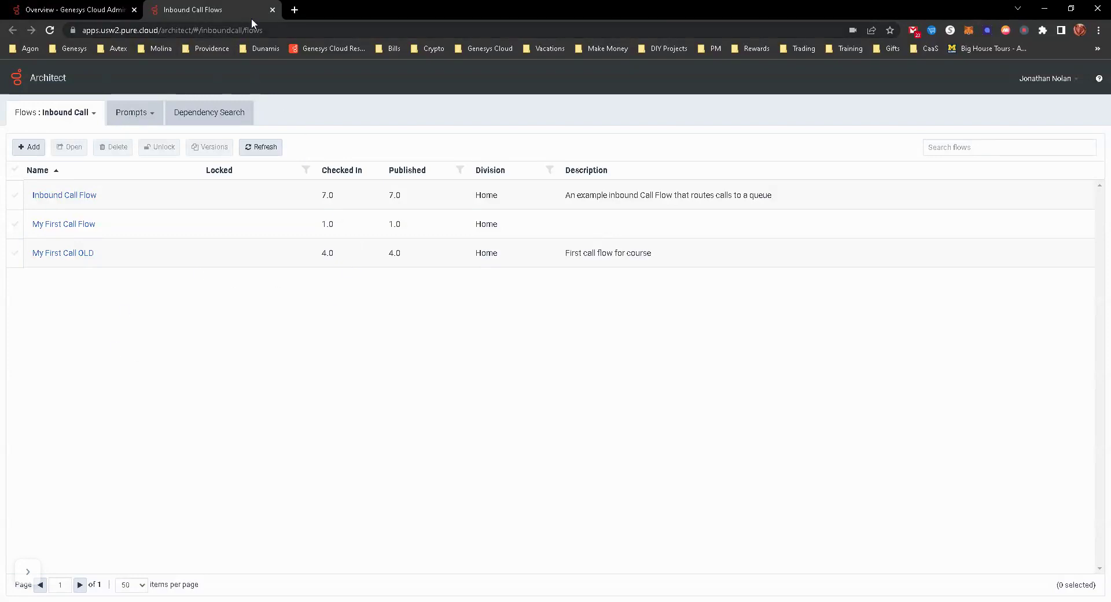
- Pick In-Queue Call from the Supporting Flows section of the Flows dropdown
mouse_move(78, 113)
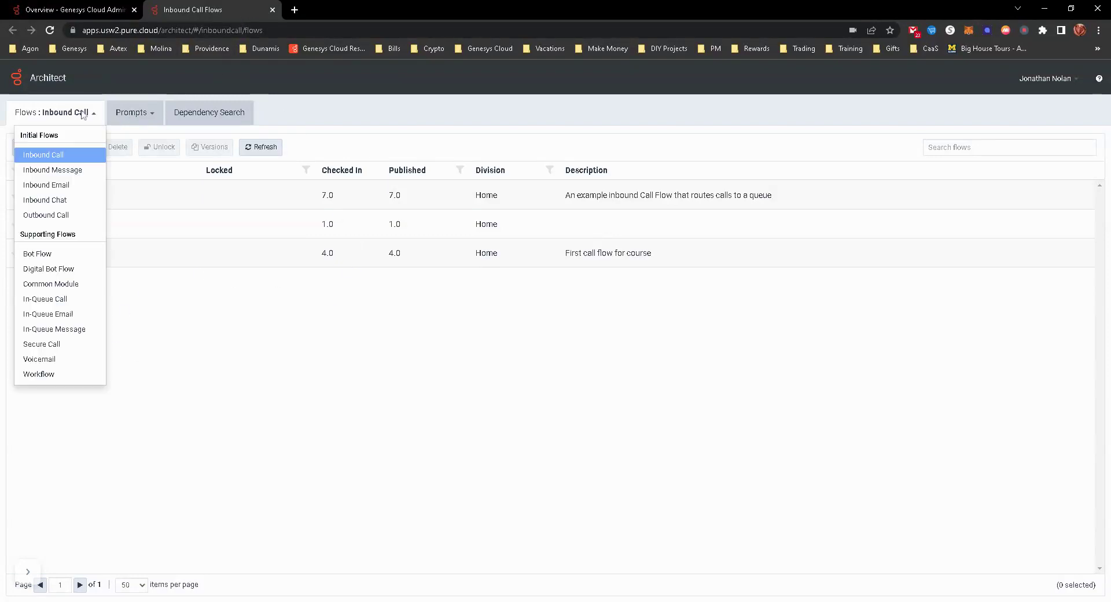
click(46, 304)
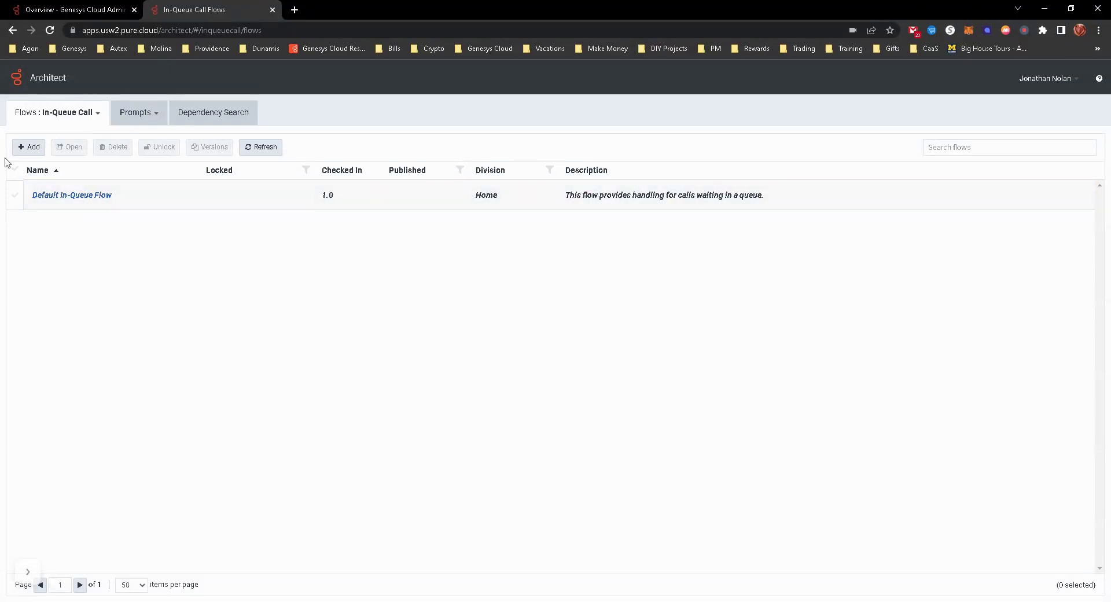
- Create a new In-Queue Call flow named 'Dunamis InQueue Test'
click(24, 148)
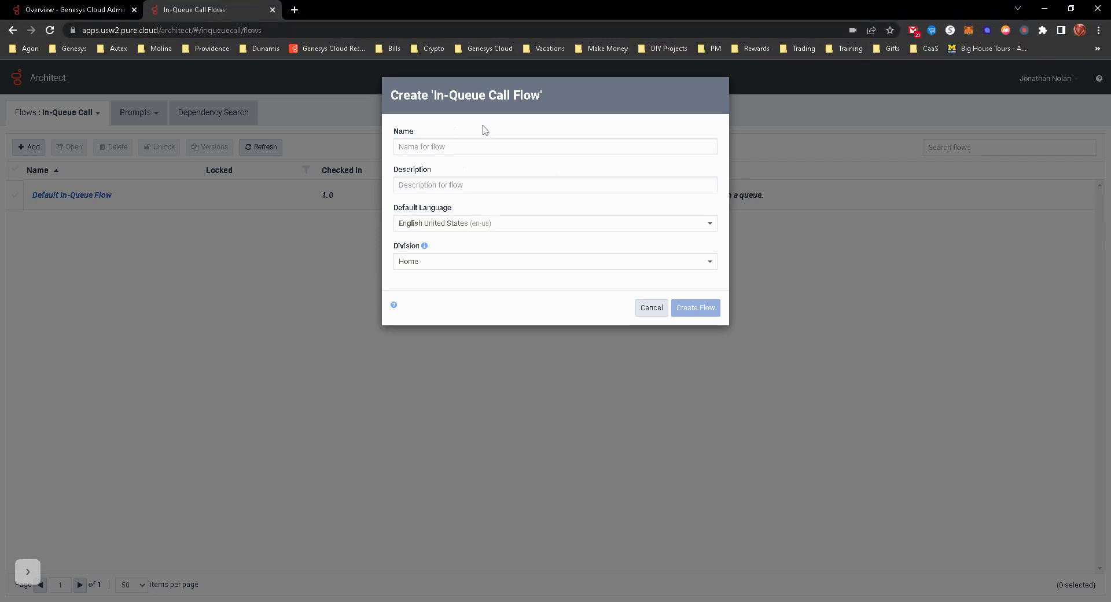
text(Dunamis )
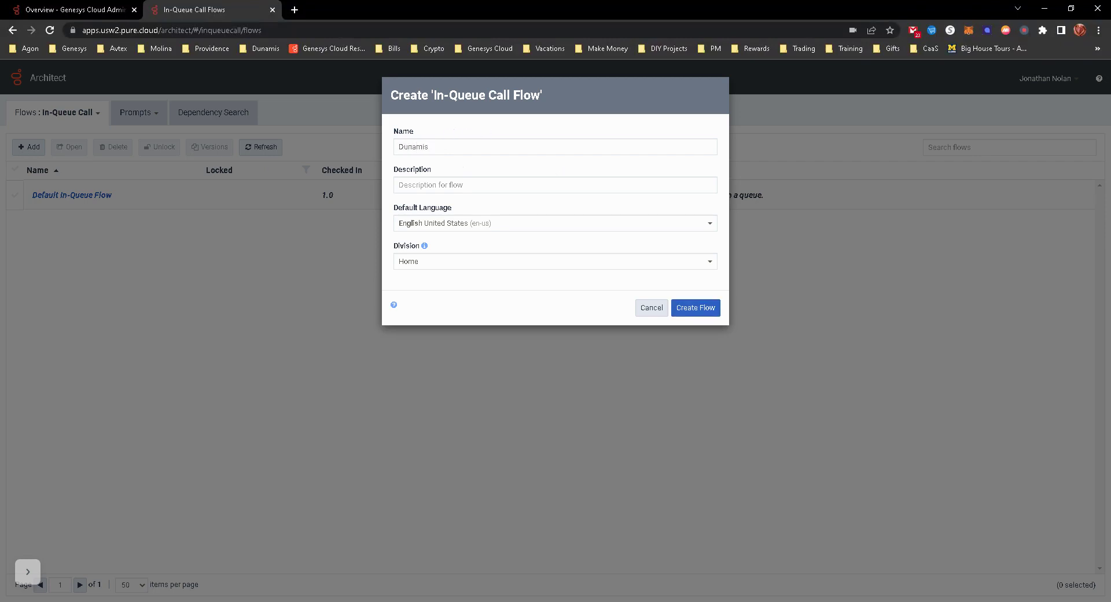
text(InQueue Test)
key(Tab)
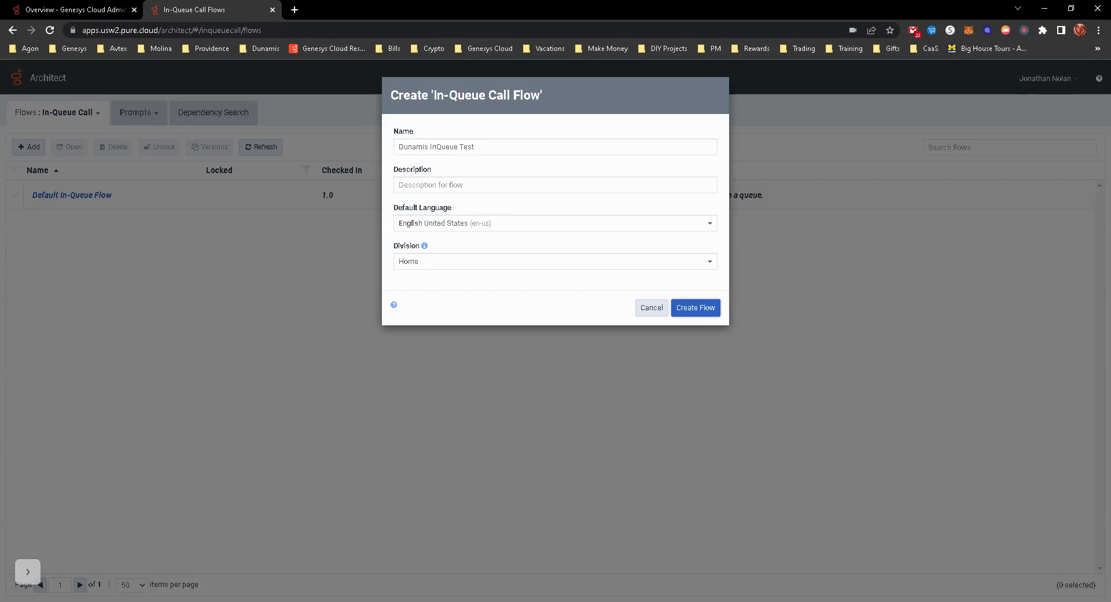
click(695, 308)
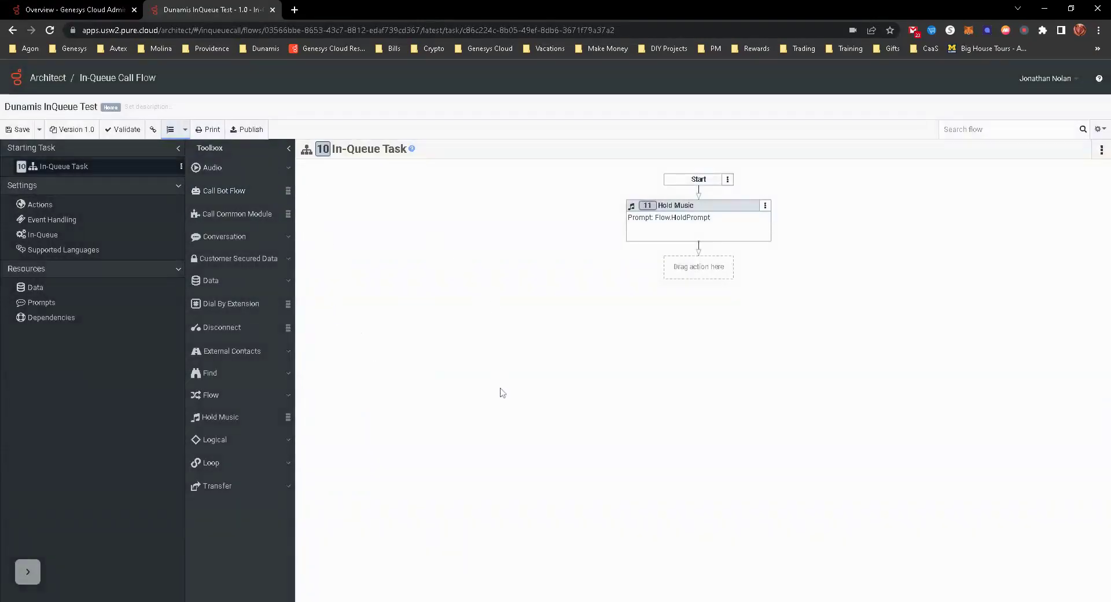
- Select the Hold Music action to view its Flow.HoldPrompt settings
click(704, 229)
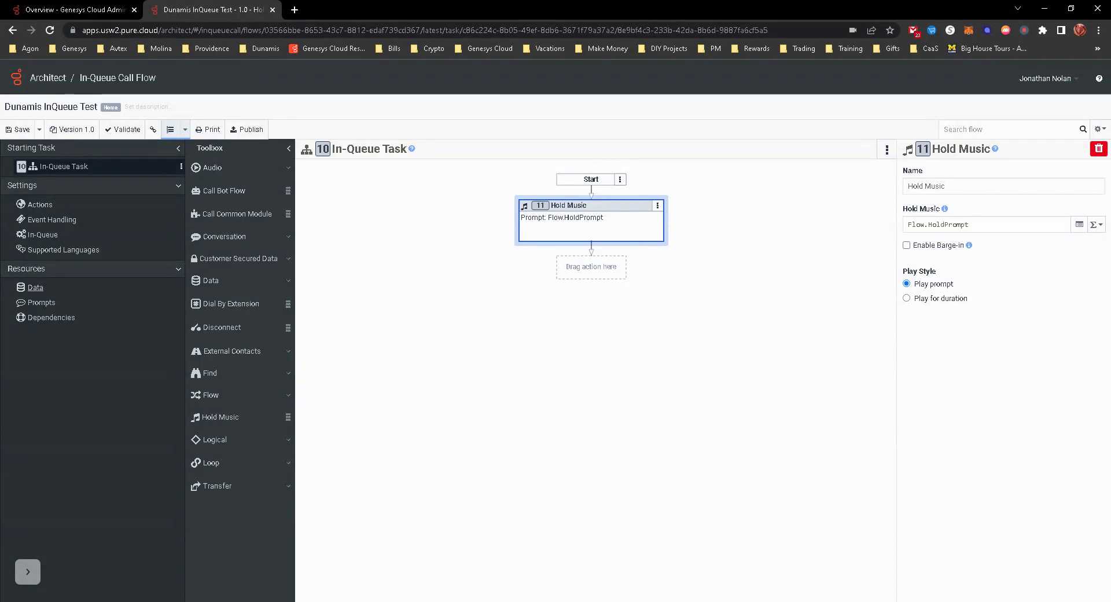
click(45, 205)
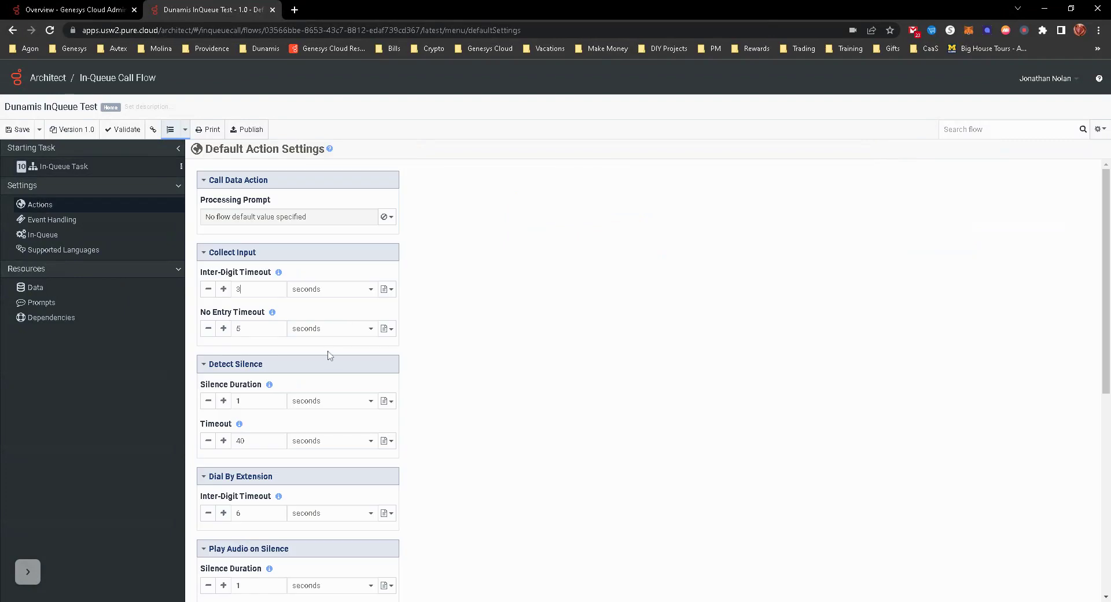
scroll(329, 382, down, 3)
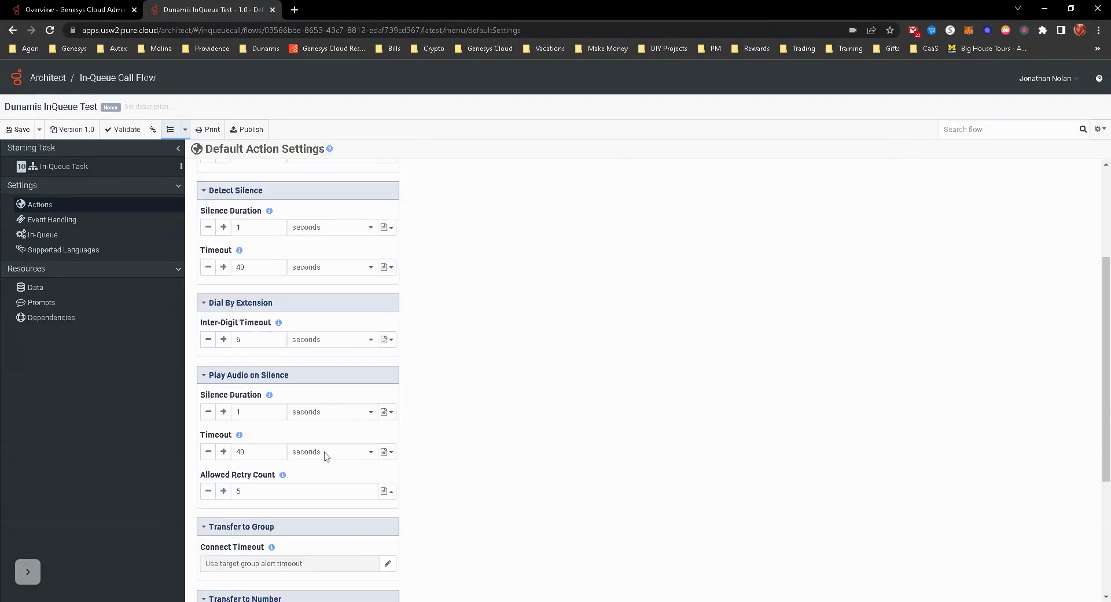
scroll(326, 456, down, 1)
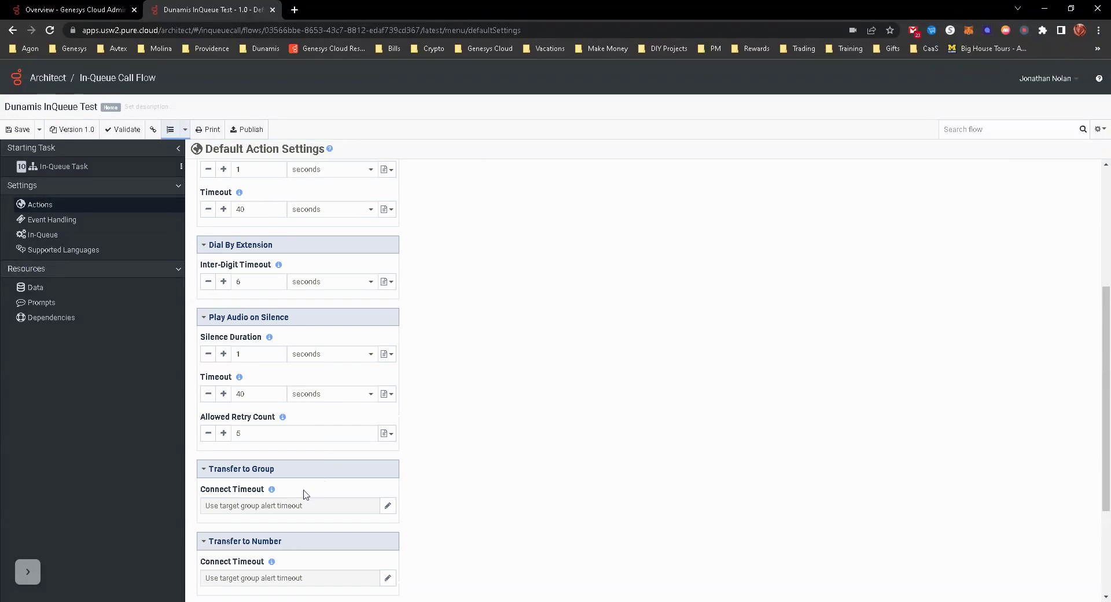
scroll(298, 489, up, 4)
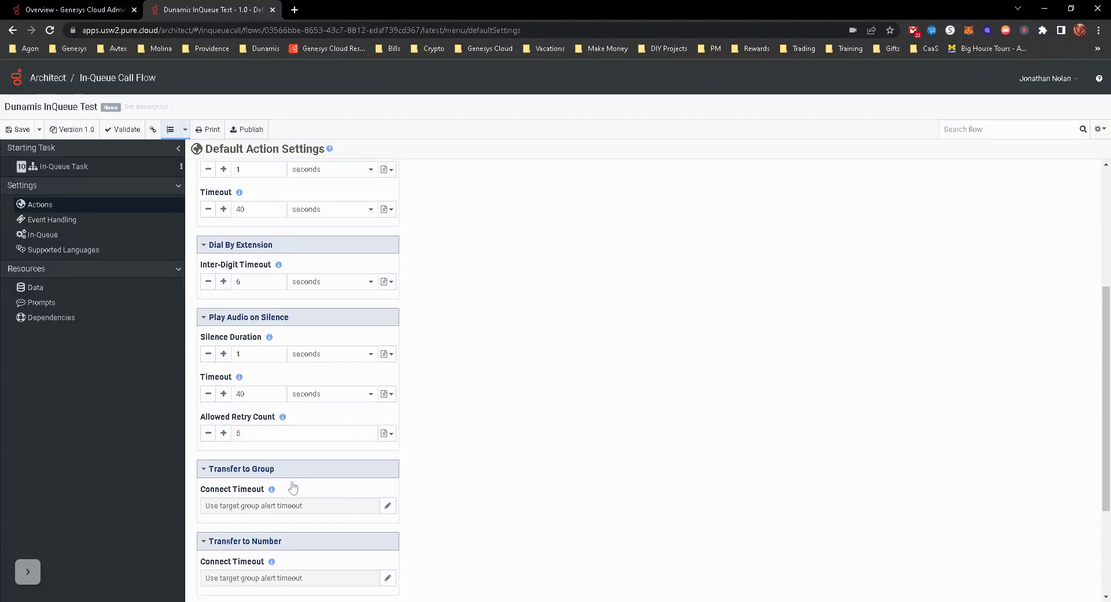
click(52, 220)
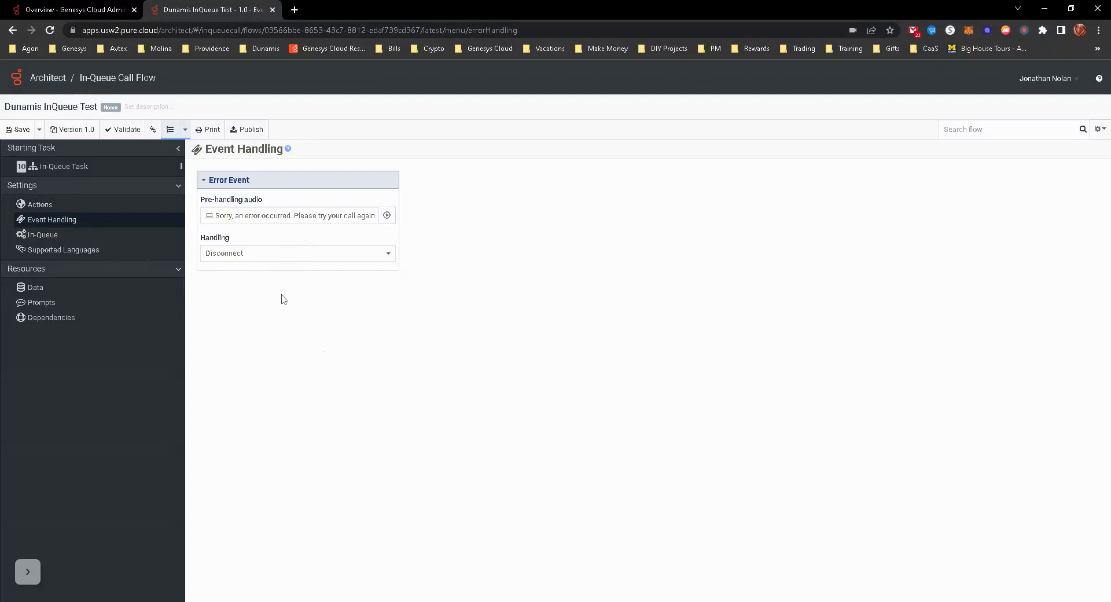
click(47, 235)
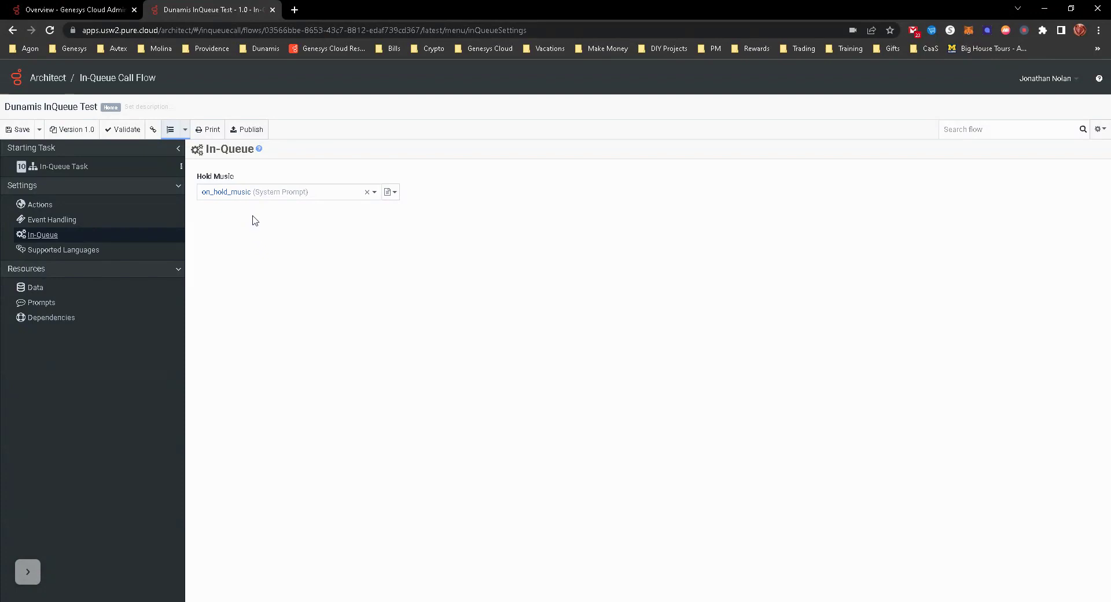
click(78, 251)
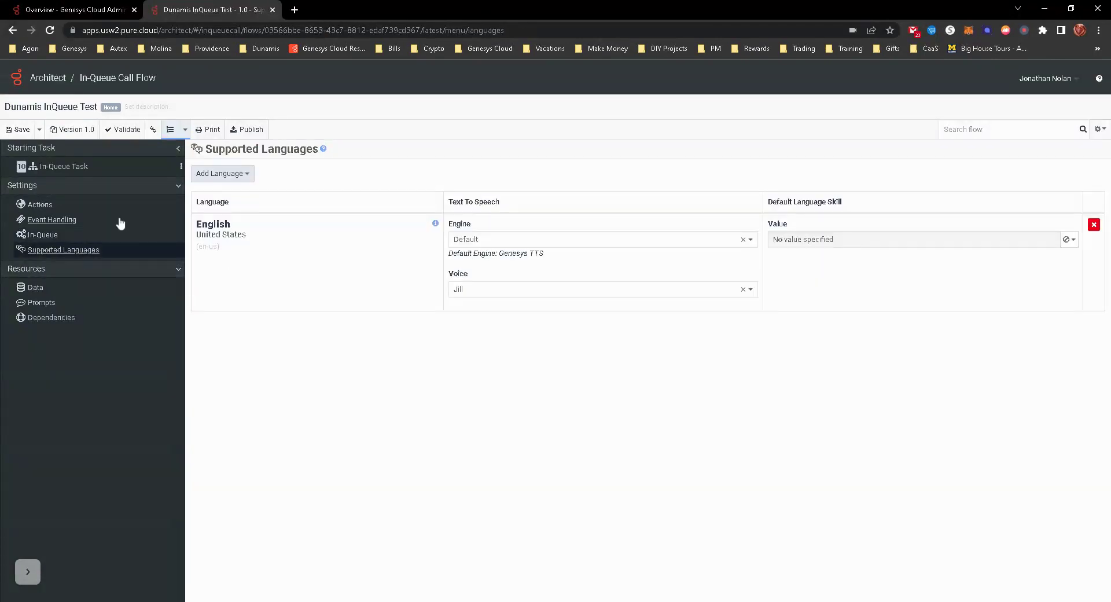
click(79, 168)
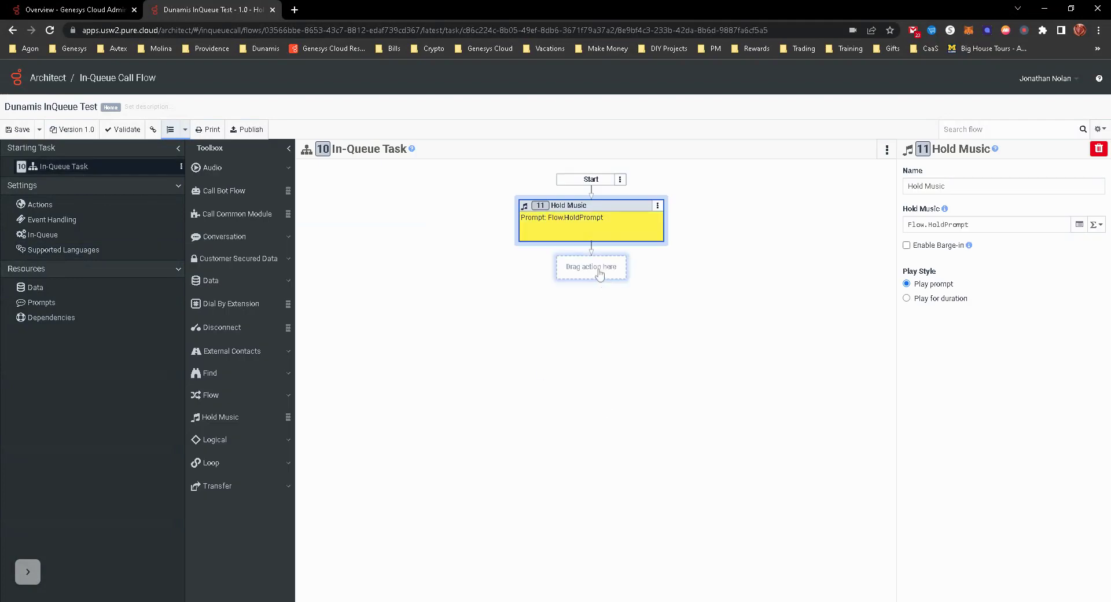
- Insert a Play Audio action below Hold Music
right_click(600, 273)
mouse_move(564, 289)
mouse_move(672, 289)
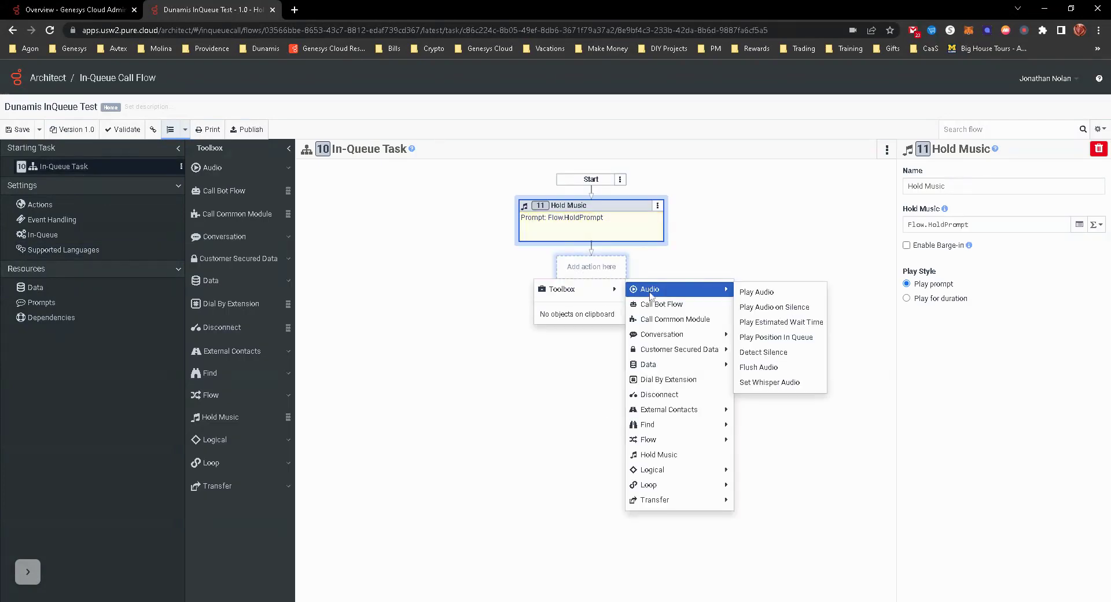
click(762, 293)
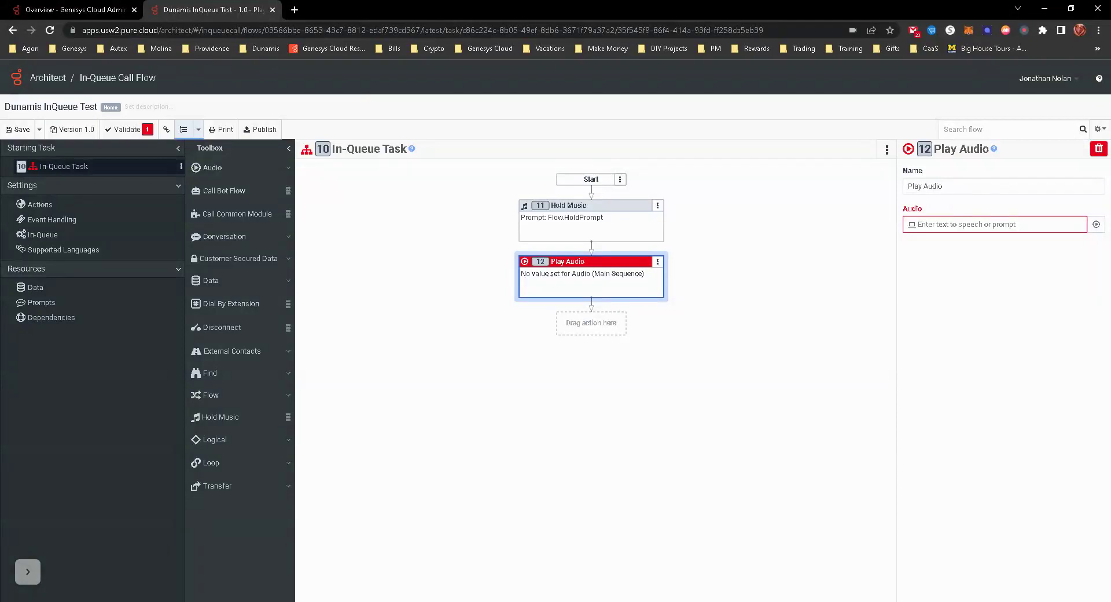
- Enter the hold message 'Please hold on the line. An agent is hurrying to assist you.'
text(Please hold)
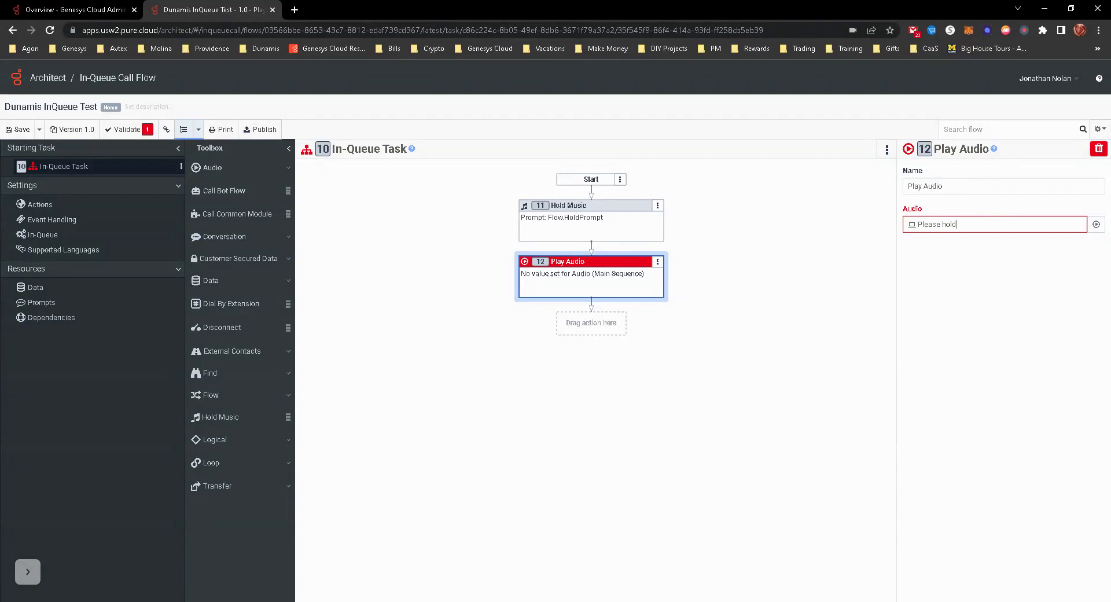
text( on the line. An agen)
text(t is )
text(hr)
text(rrying to a)
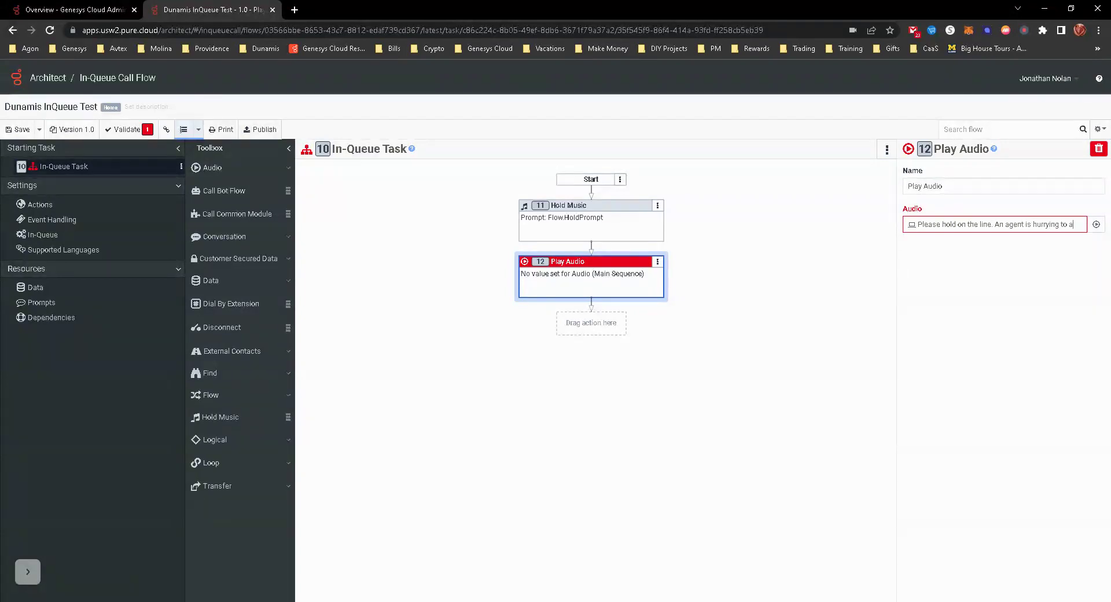
text(ssist you.)
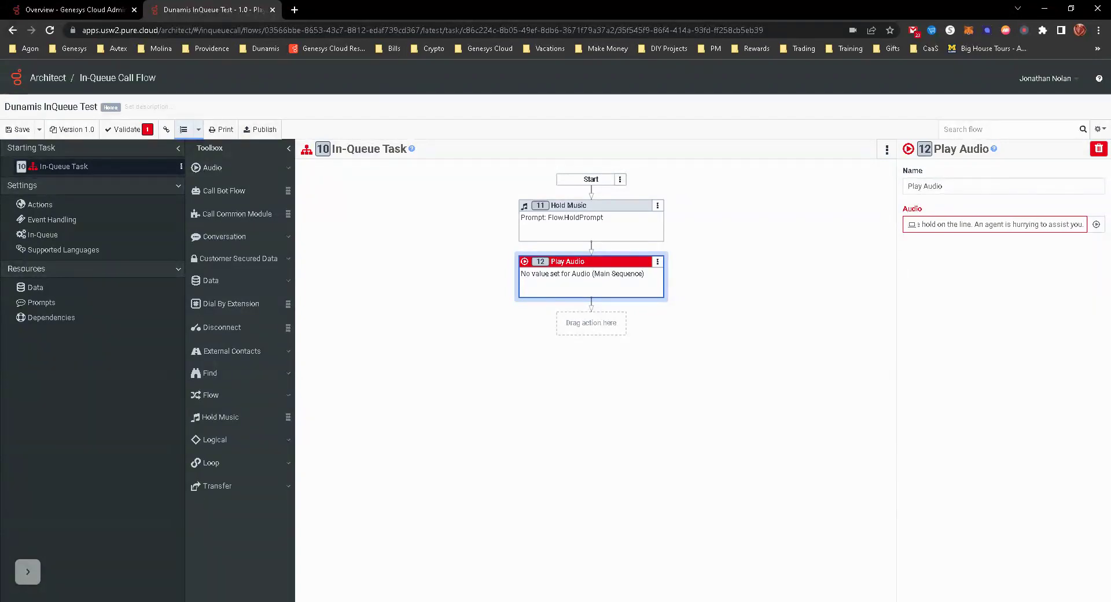
click(1018, 388)
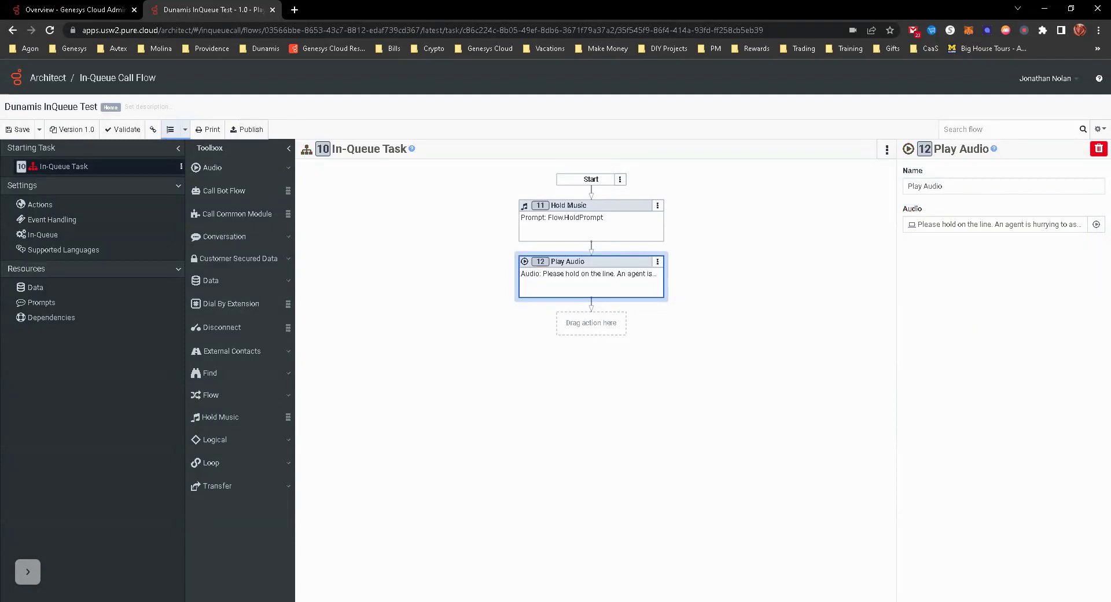
triple_click(951, 224)
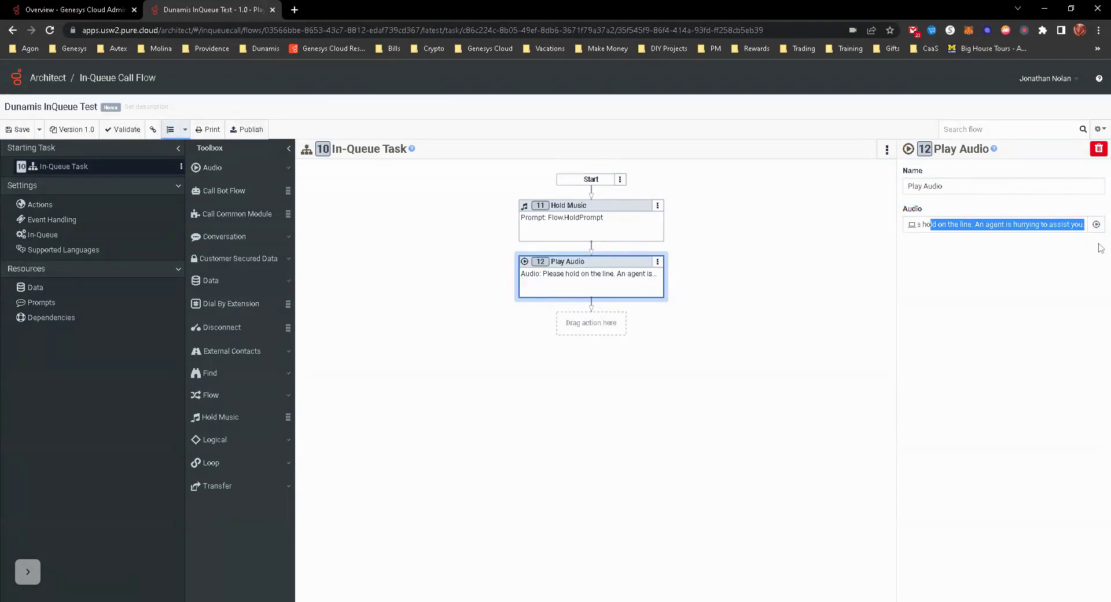
click(1031, 296)
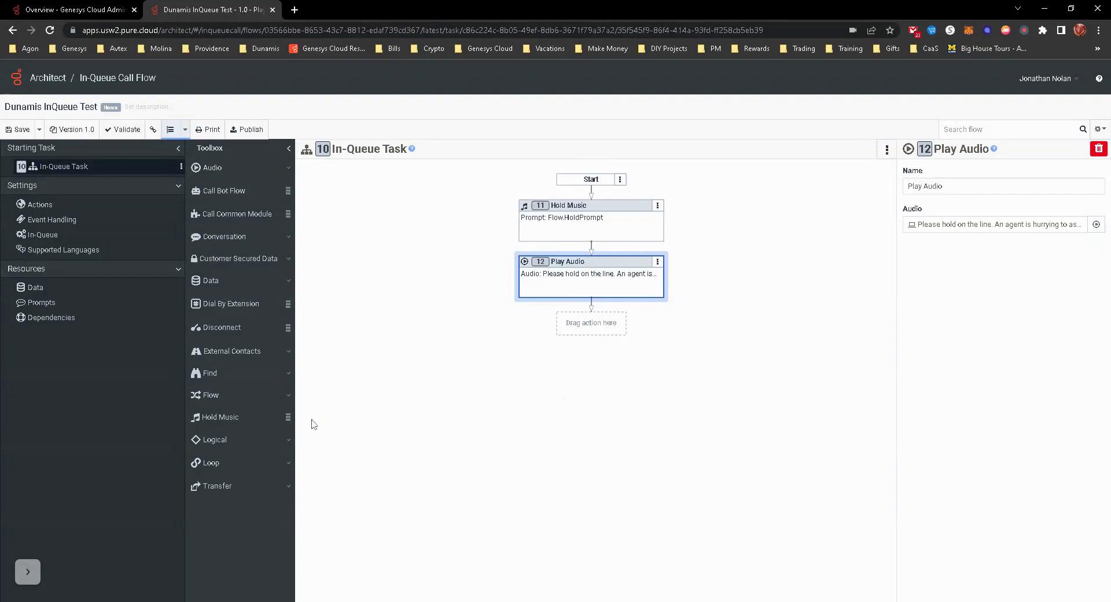
- Add a Loop action and move Hold Music and Play Audio into its body
click(234, 442)
click(225, 559)
scroll(237, 559, down, 1)
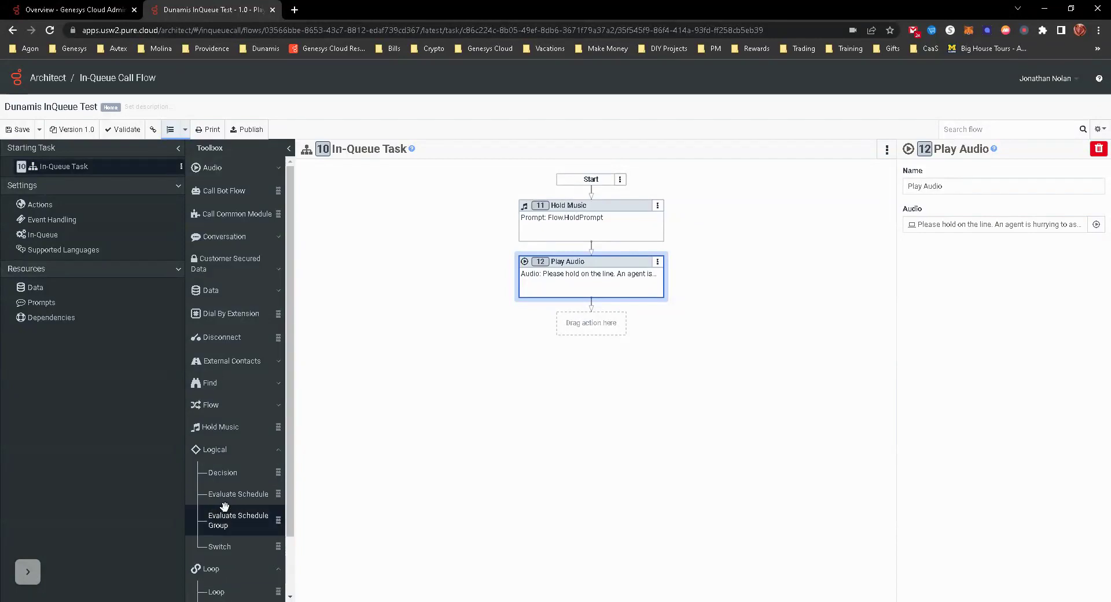
drag(223, 524, 588, 252)
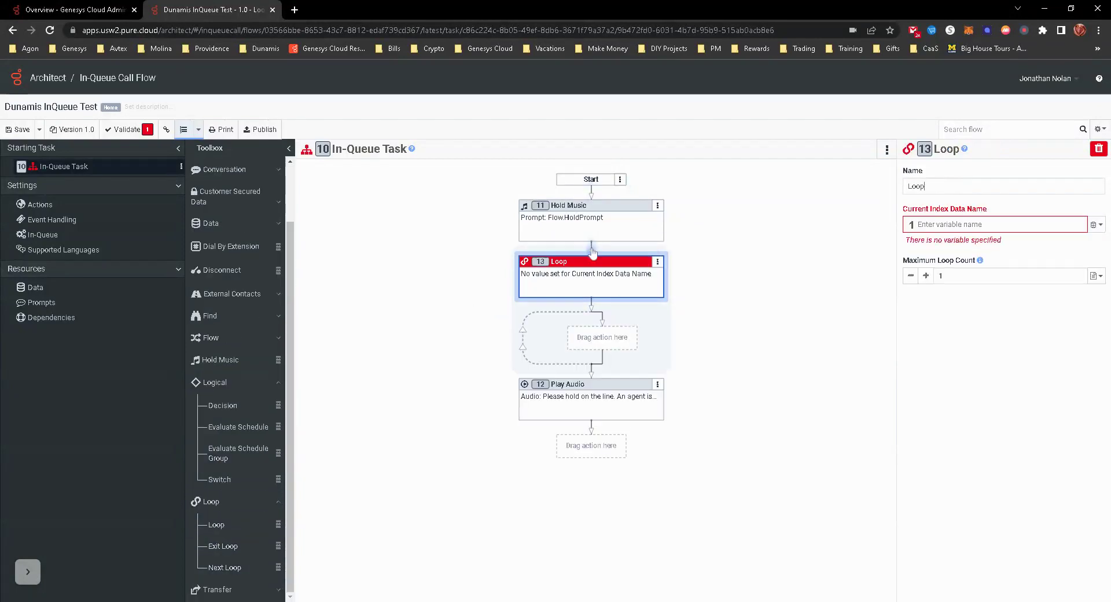
drag(605, 215, 614, 284)
drag(579, 349, 602, 333)
- Set the Loop's index to Task.Loop and maximum loop count to 99
click(594, 224)
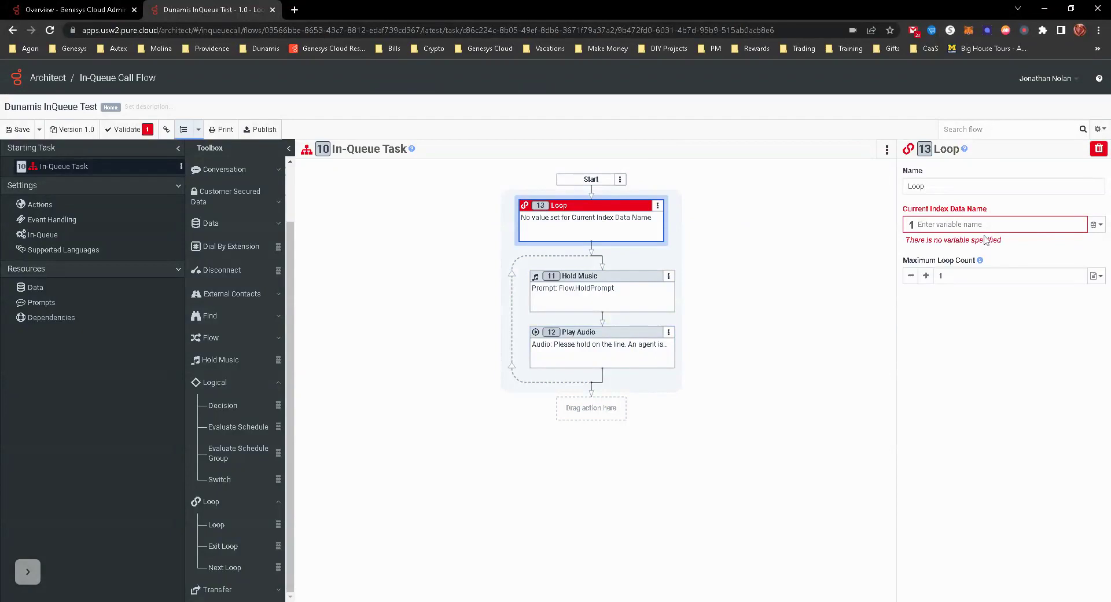
text(Task.Loop)
key(Tab)
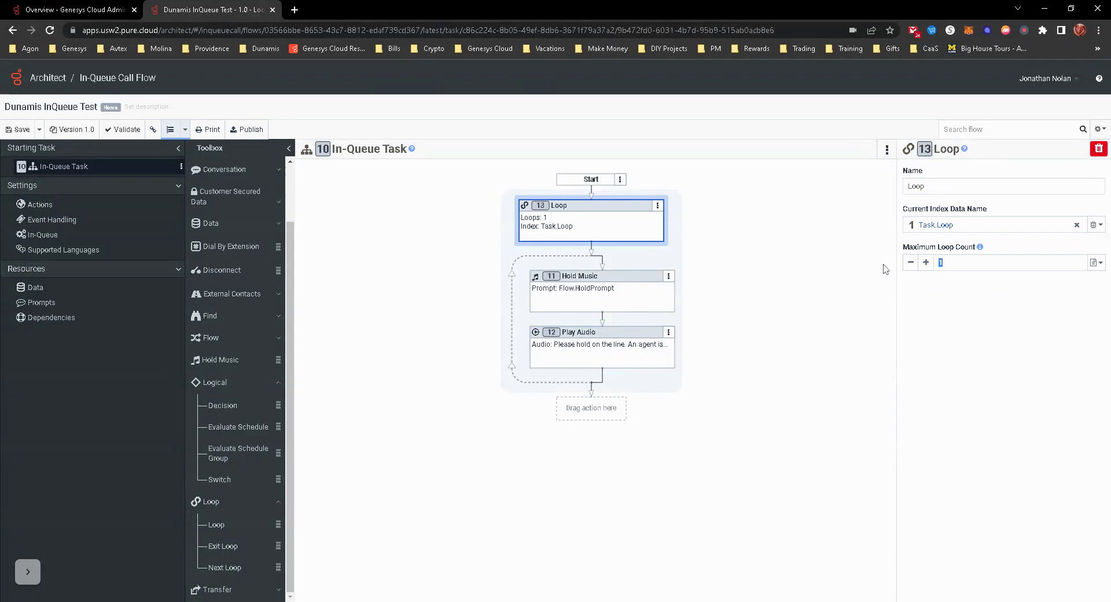
text(99)
- Make Hold Music play for 1 minute and move Play Audio above it
click(607, 291)
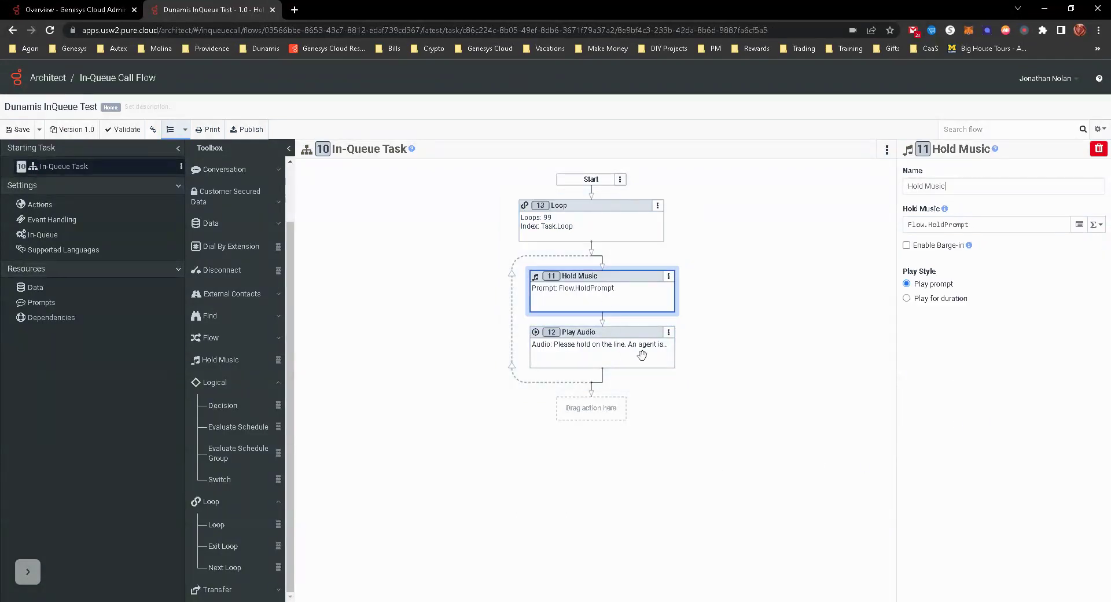
click(907, 299)
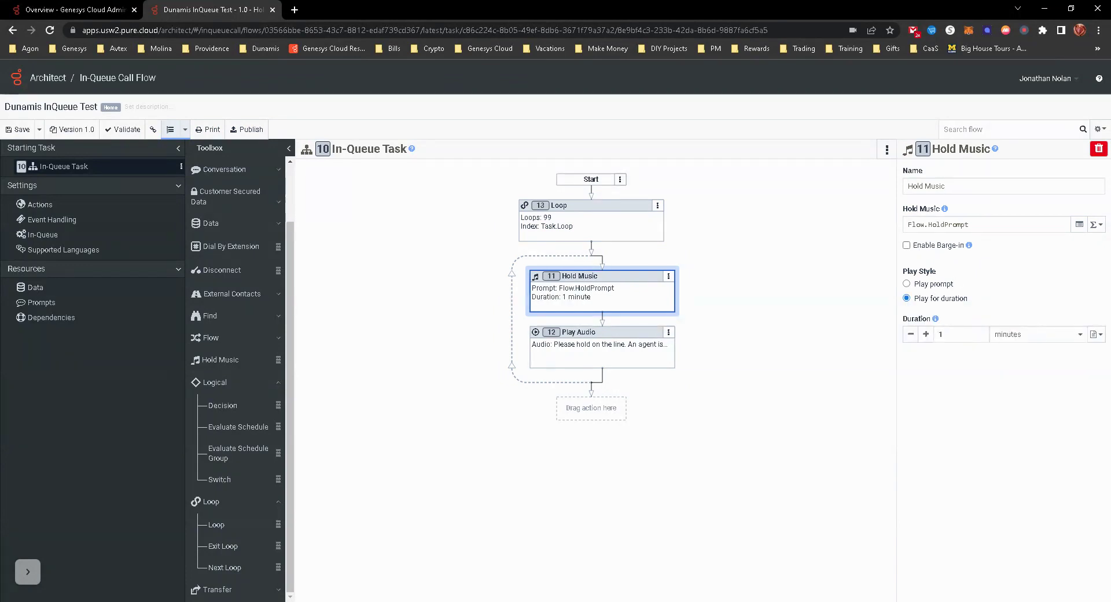
drag(593, 347, 605, 269)
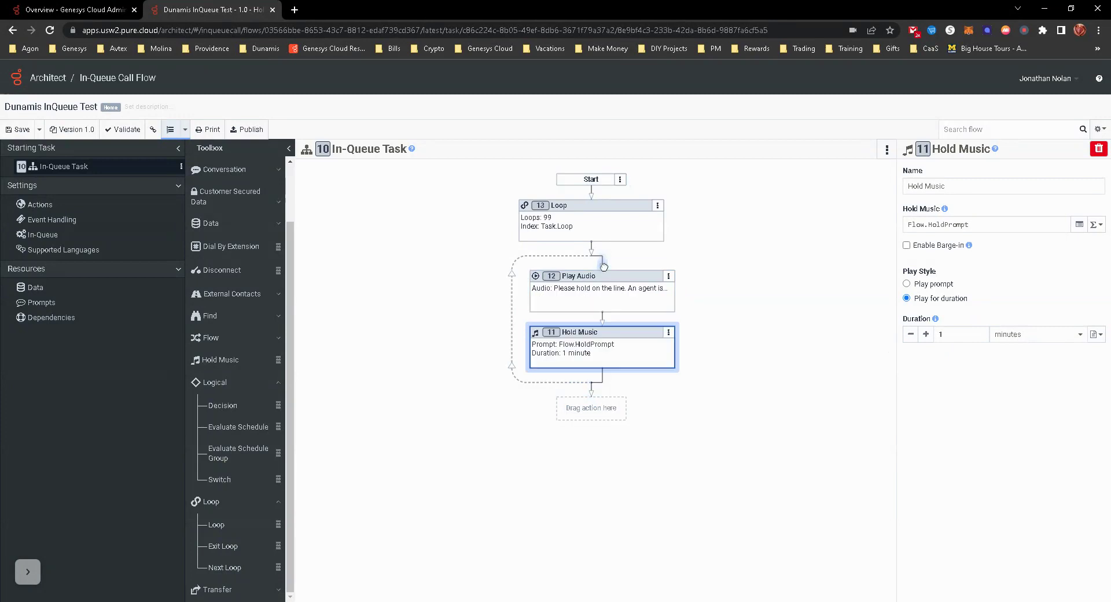
- Review the Loop and Hold Music action settings
click(613, 222)
click(624, 283)
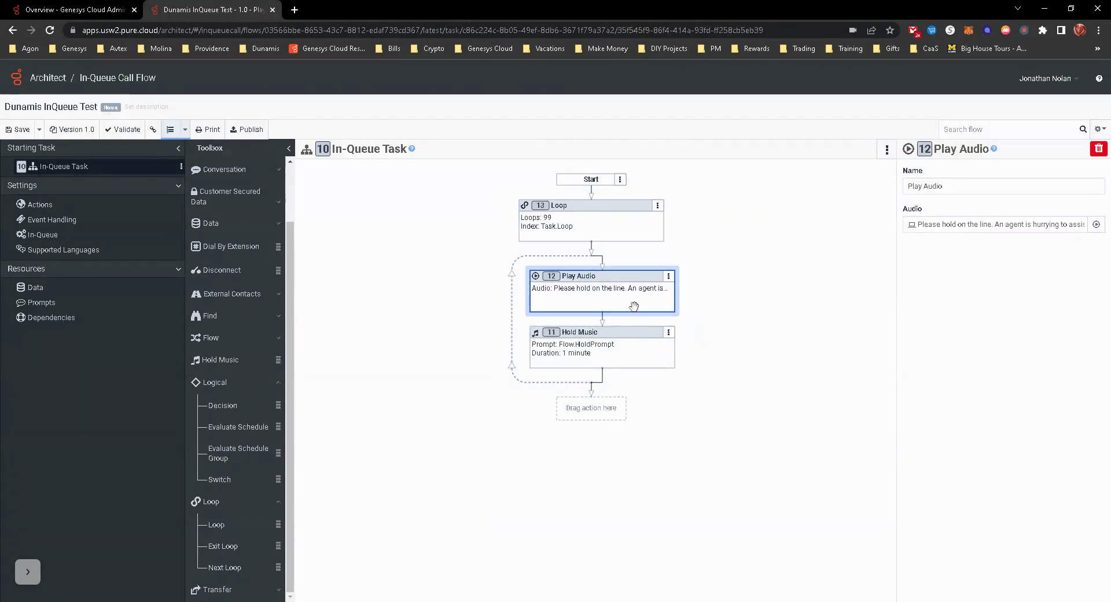
click(602, 354)
click(620, 303)
click(613, 342)
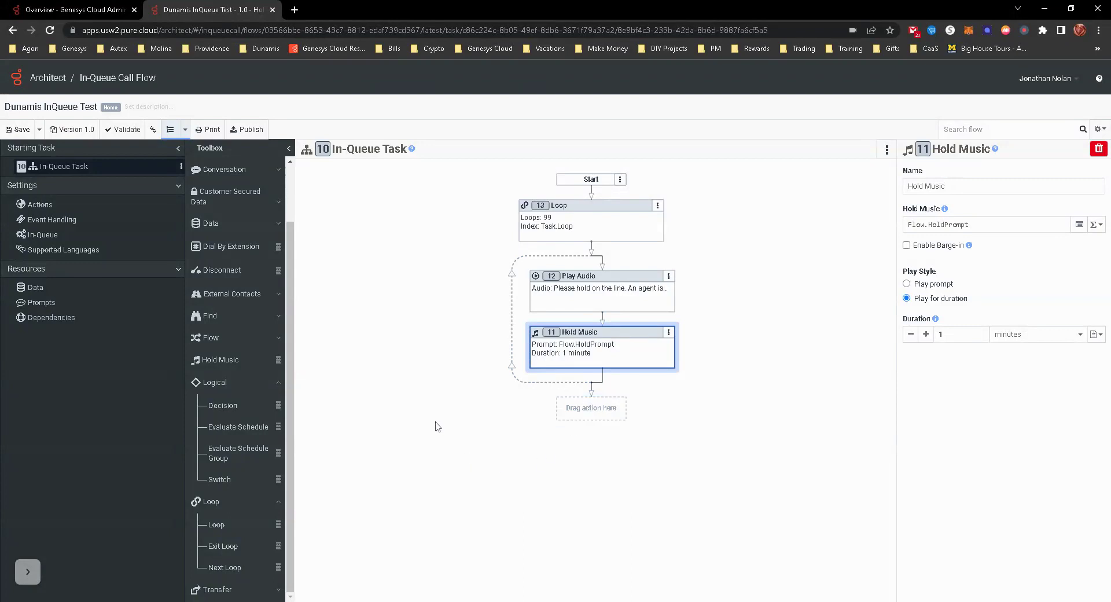
- Publish the Dunamis InQueue Test flow so it gets validated
click(245, 130)
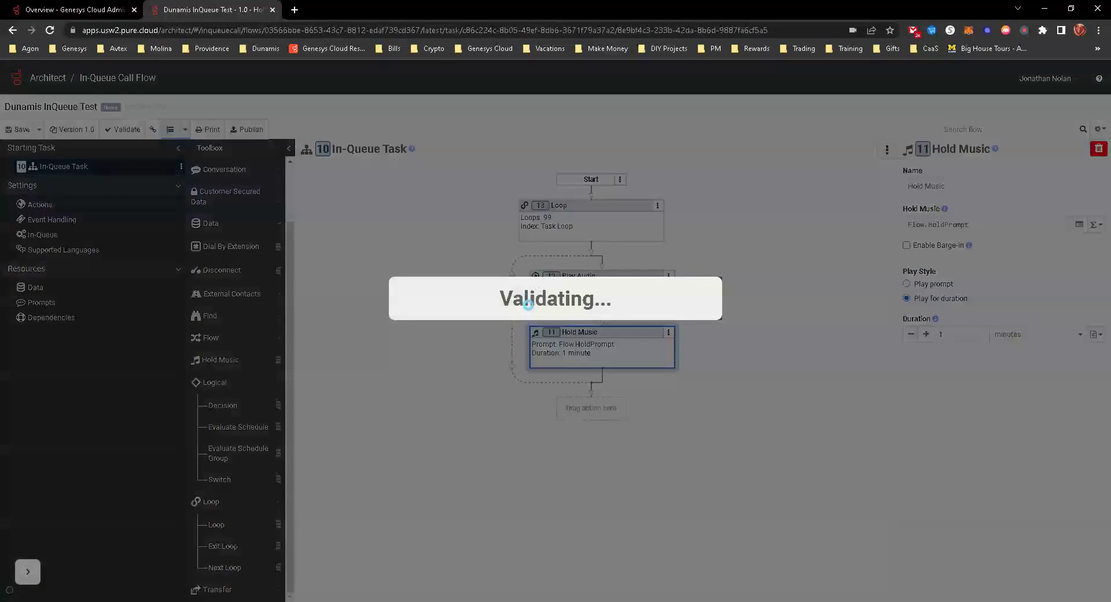